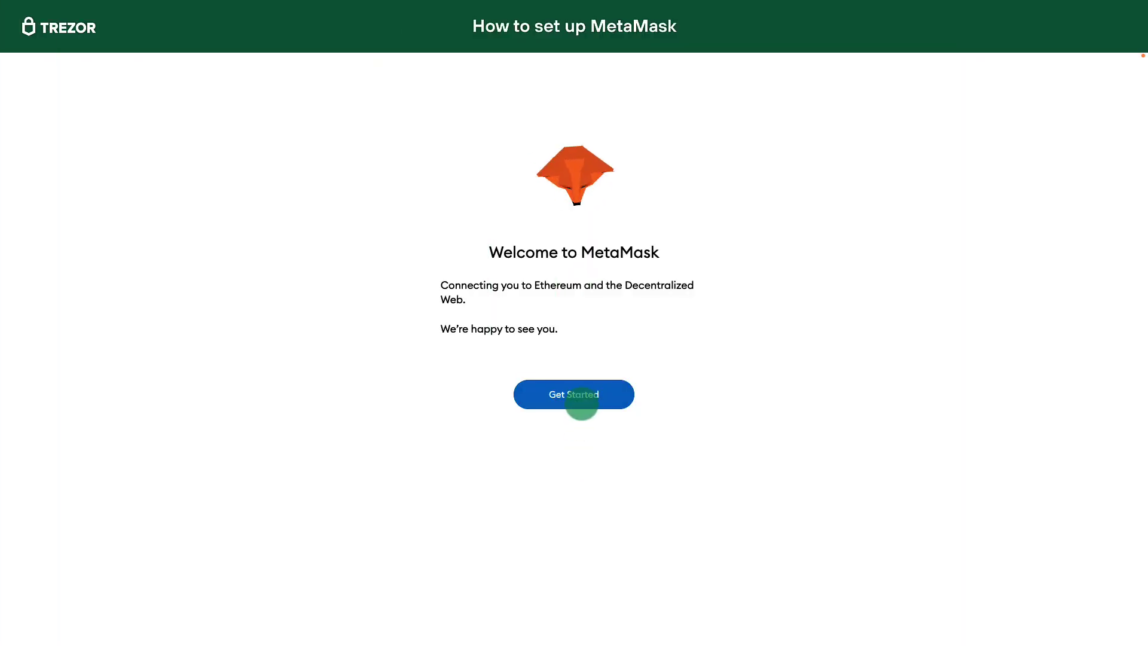
Step: Begin creating a new MetaMask wallet and agree to share anonymous usage data
left_click(582, 394)
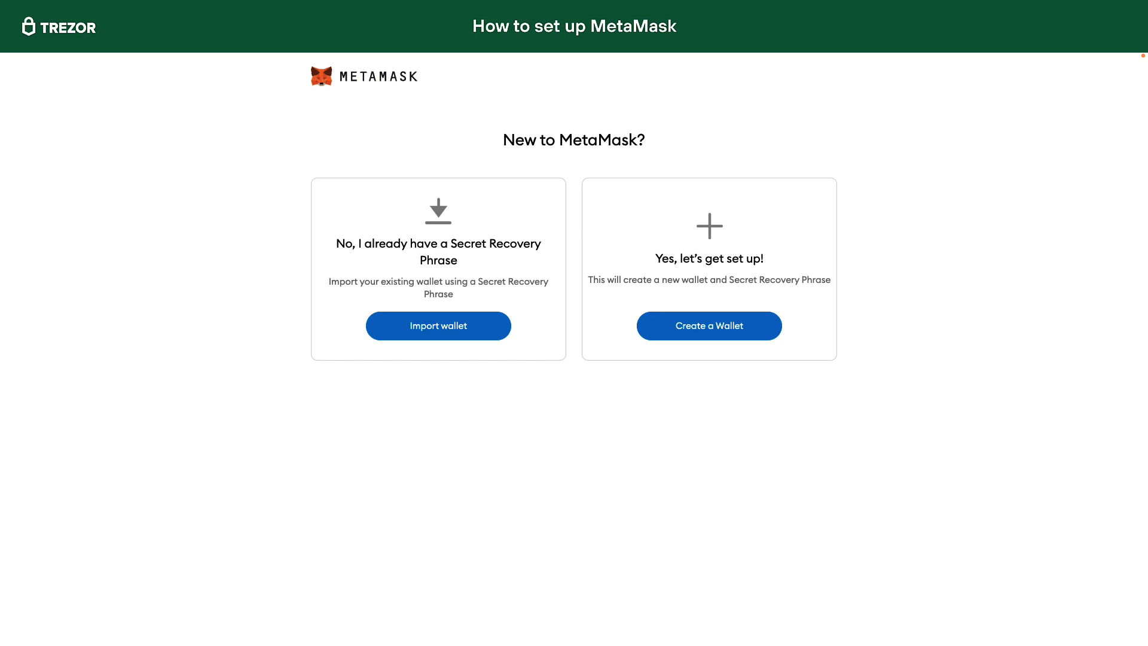
left_click(710, 326)
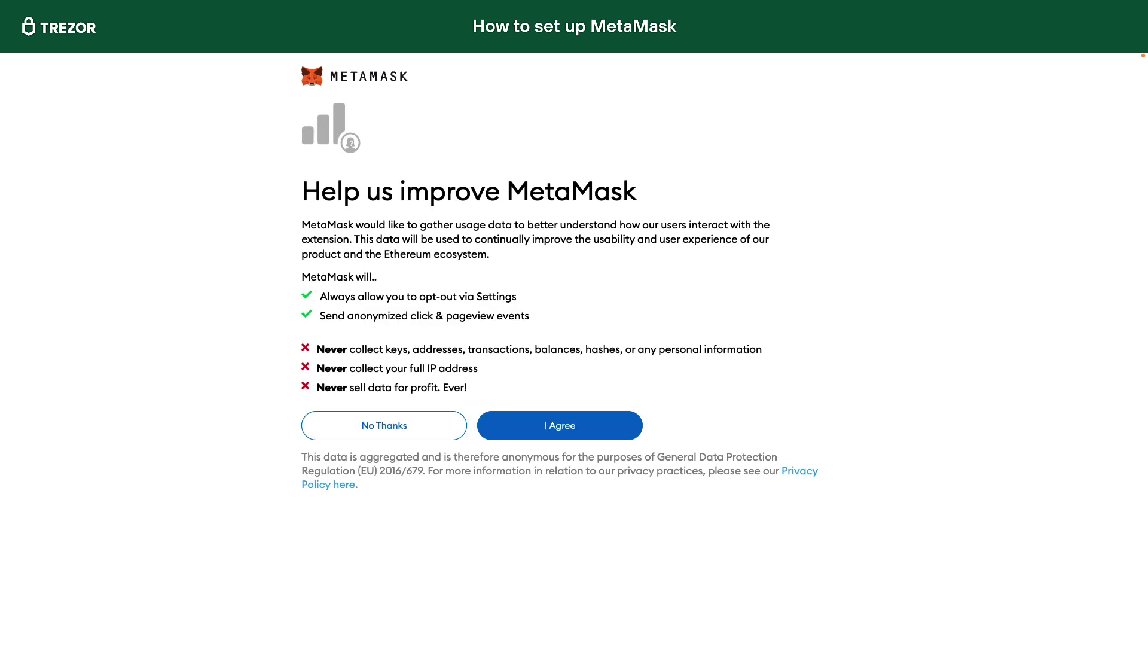
left_click(560, 425)
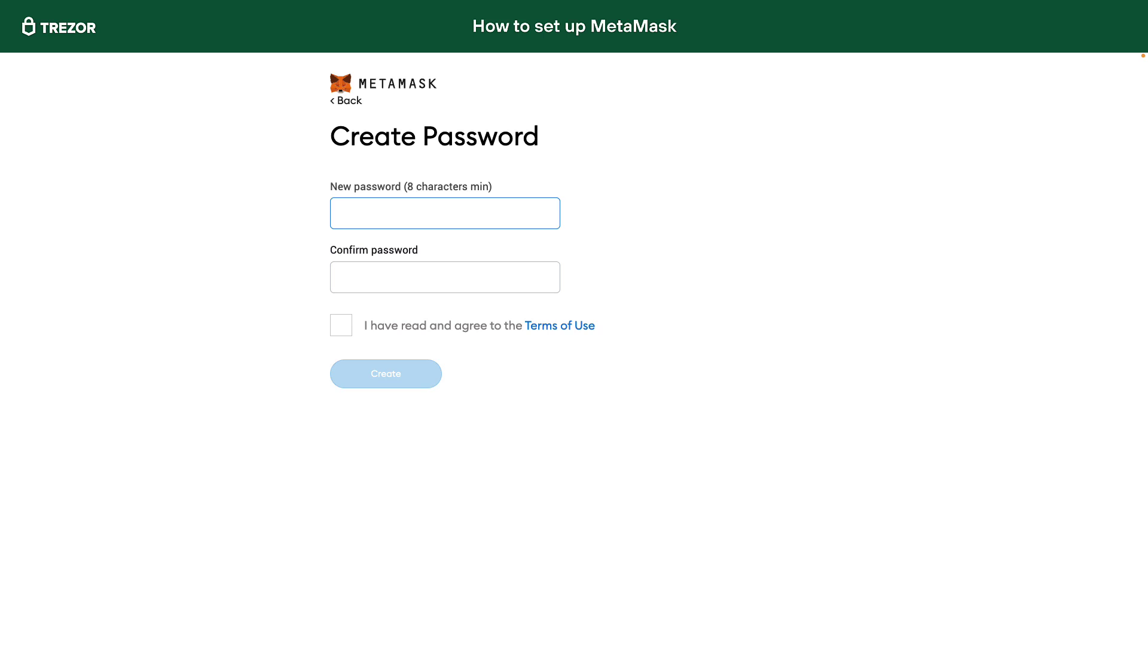
Step: Enter and confirm the new wallet password and accept the Terms of Use
key("ctrl+v")
left_click(445, 277)
key("ctrl+v")
left_click(342, 324)
Step: Create the wallet and reveal its twelve-word Secret Recovery Phrase
left_click(371, 381)
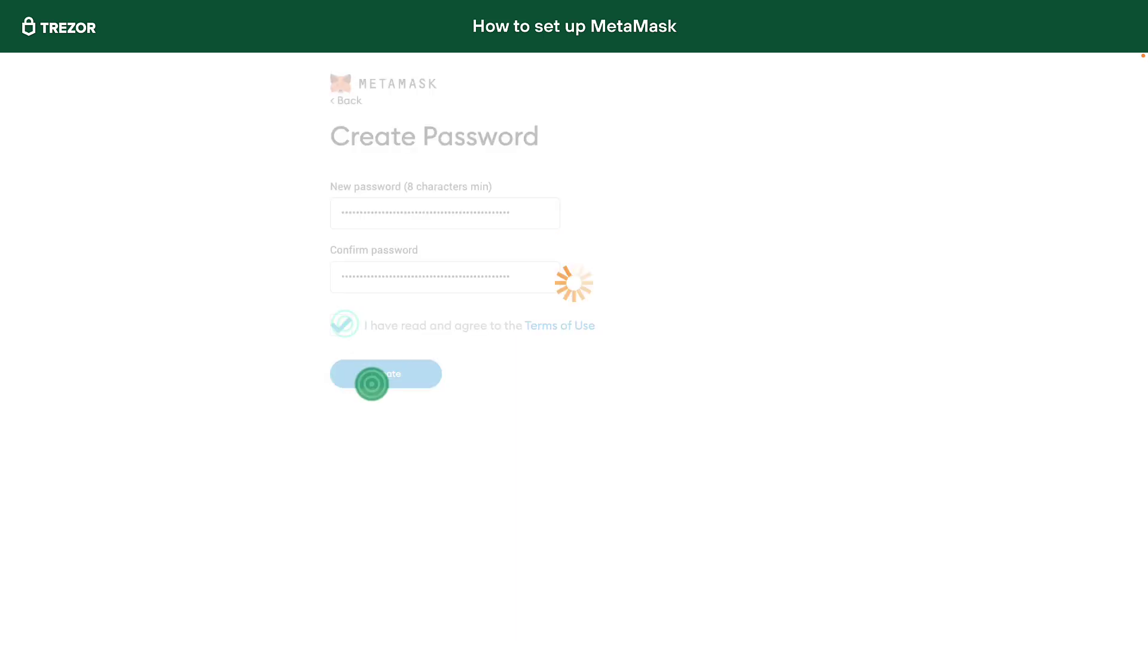
left_click(325, 470)
left_click(445, 353)
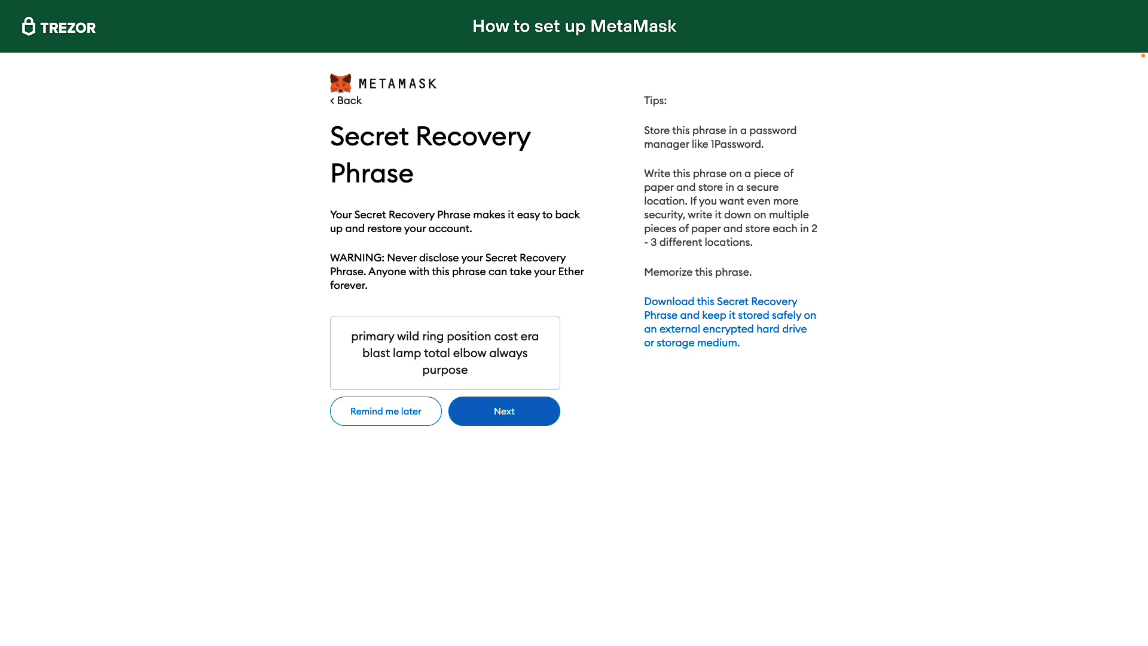
Step: Select the first six recovery phrase words in their original order
left_click(504, 411)
left_click(638, 395)
left_click(638, 422)
left_click(461, 424)
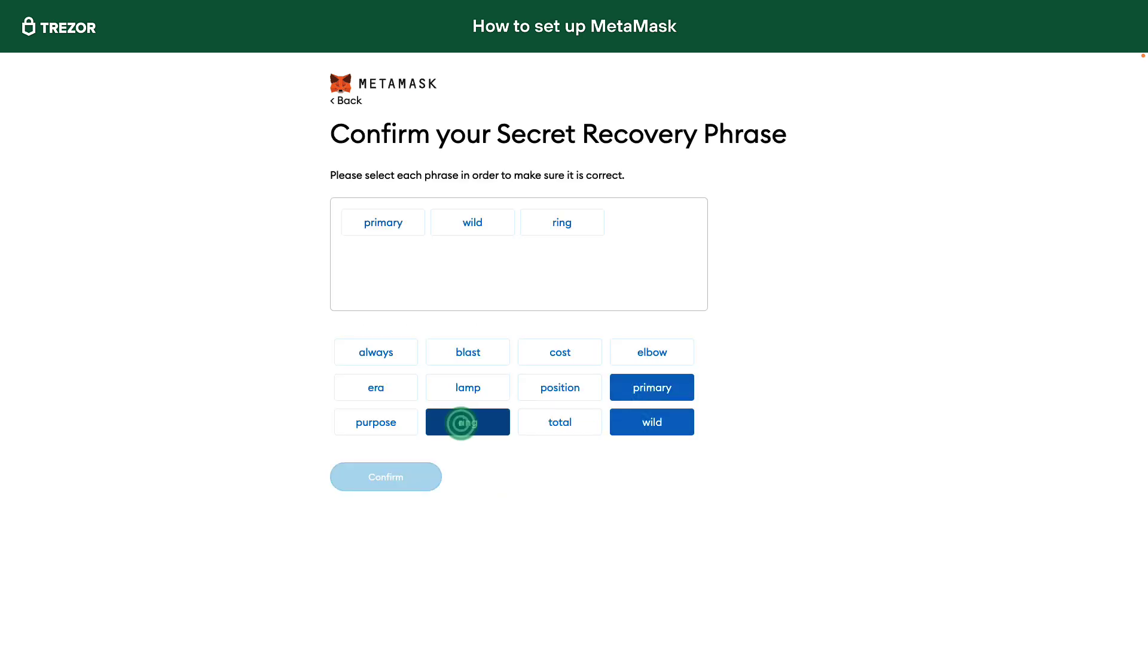
left_click(533, 385)
left_click(544, 349)
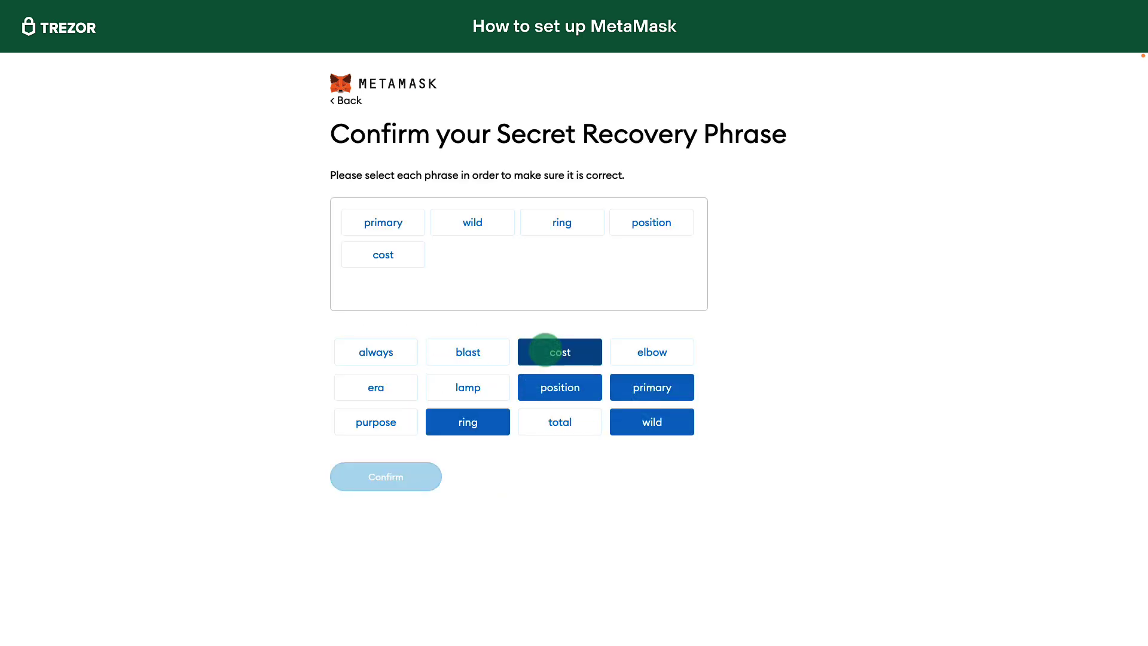
left_click(357, 388)
Step: Select the remaining six phrase words in order and confirm the recovery phrase
left_click(443, 354)
left_click(461, 385)
left_click(528, 424)
left_click(631, 351)
left_click(397, 349)
left_click(397, 423)
left_click(386, 477)
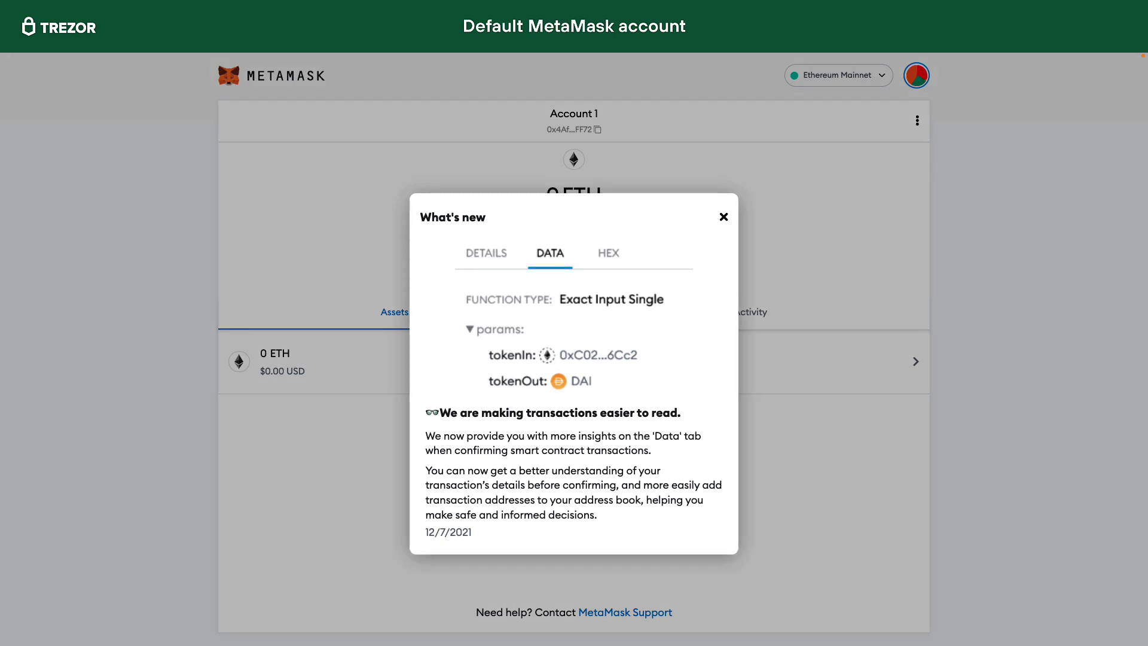
Step: Dismiss the What's new notice and open Account 1's details showing its address and QR code
key("Escape")
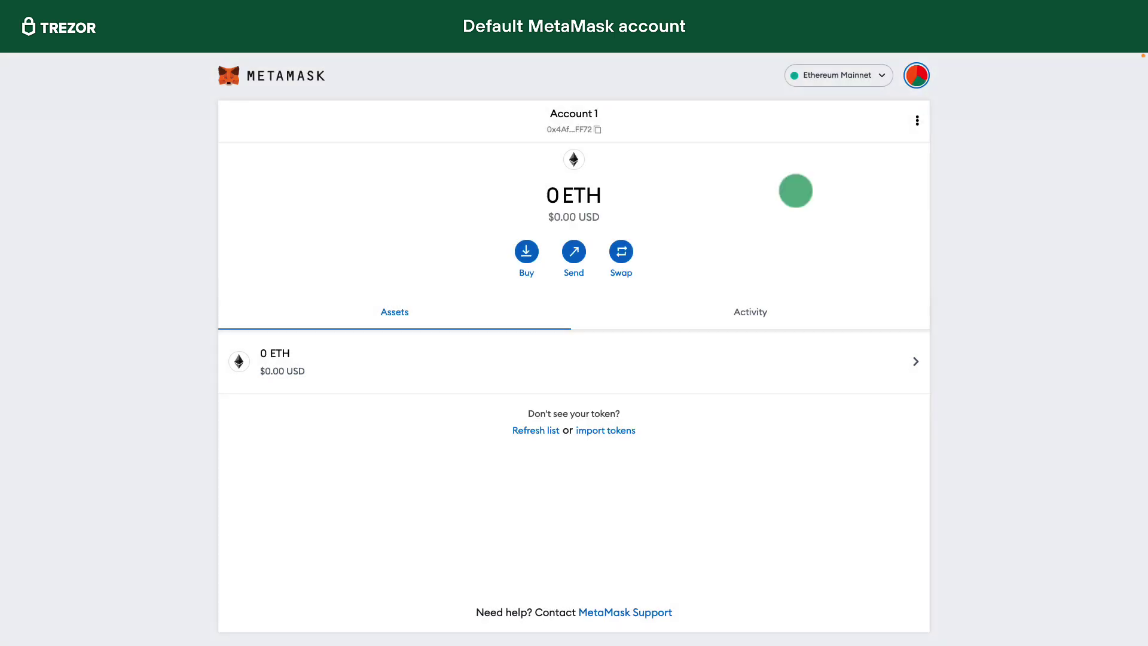
left_click(917, 120)
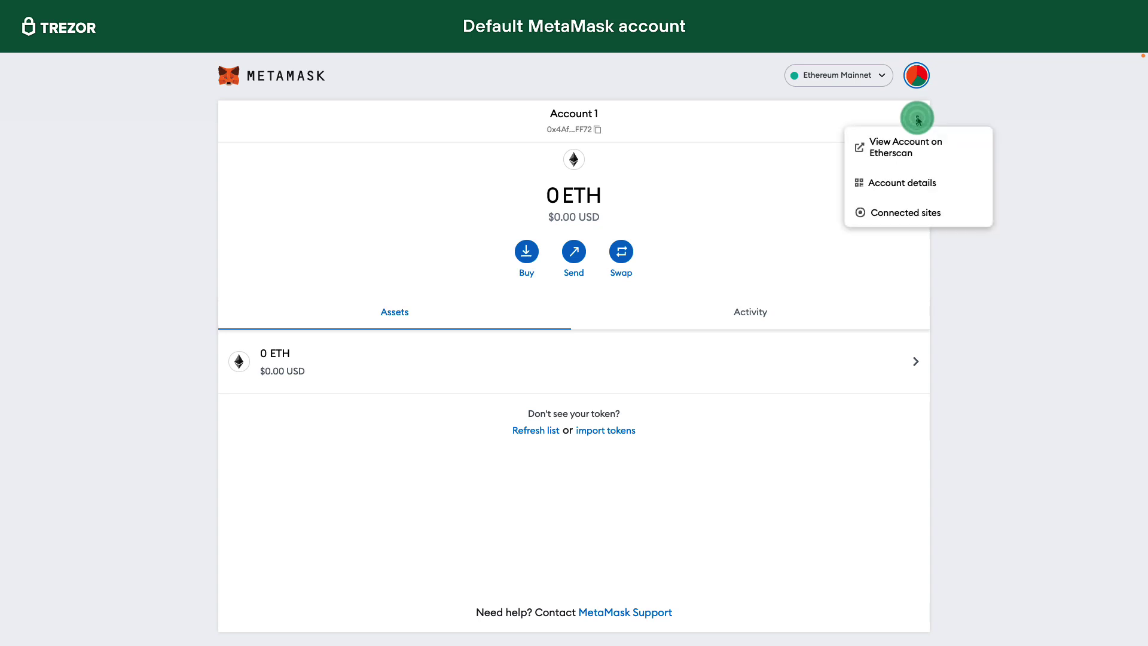
left_click(918, 183)
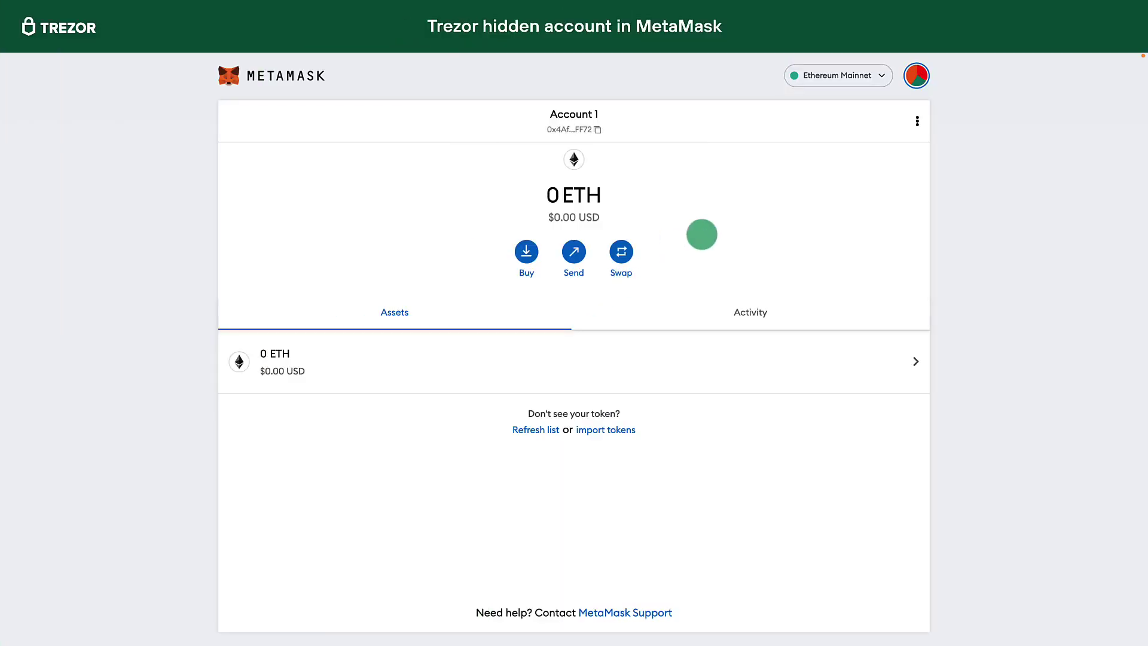
Step: Choose Trezor under Connect Hardware Wallet and continue to connect it
left_click(915, 77)
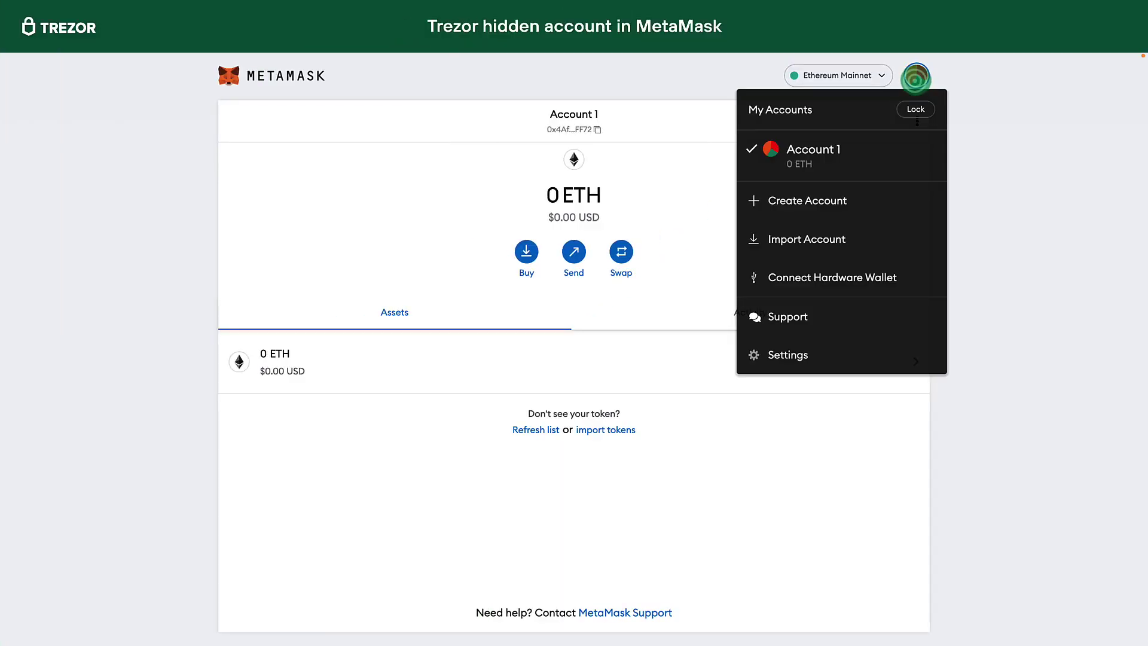
left_click(898, 286)
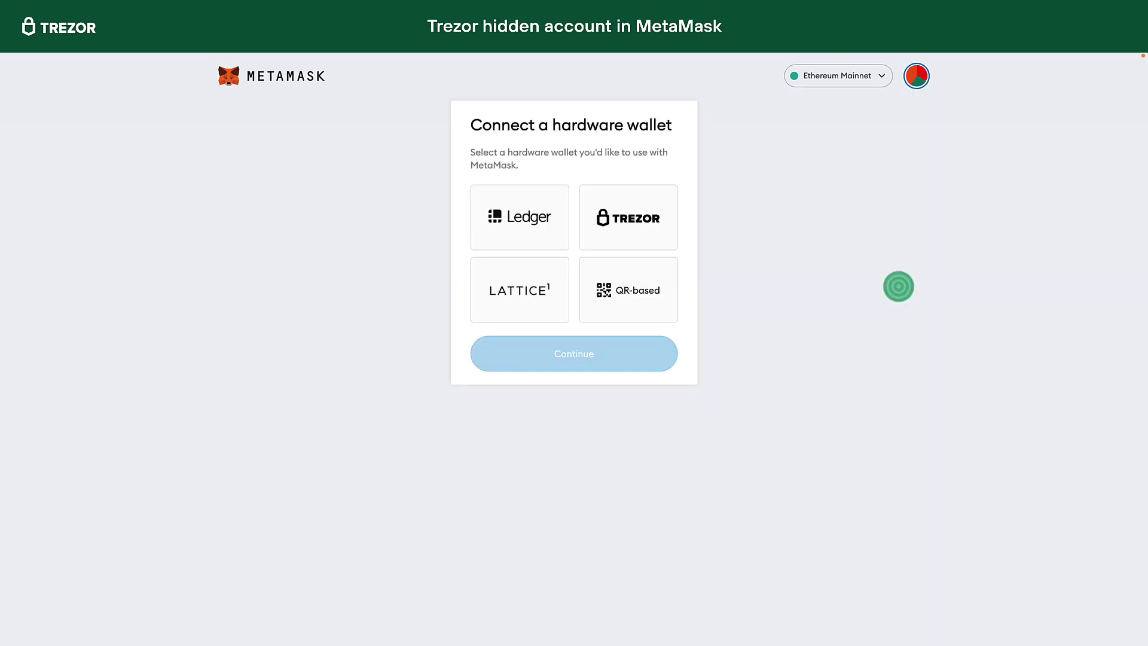
left_click(658, 230)
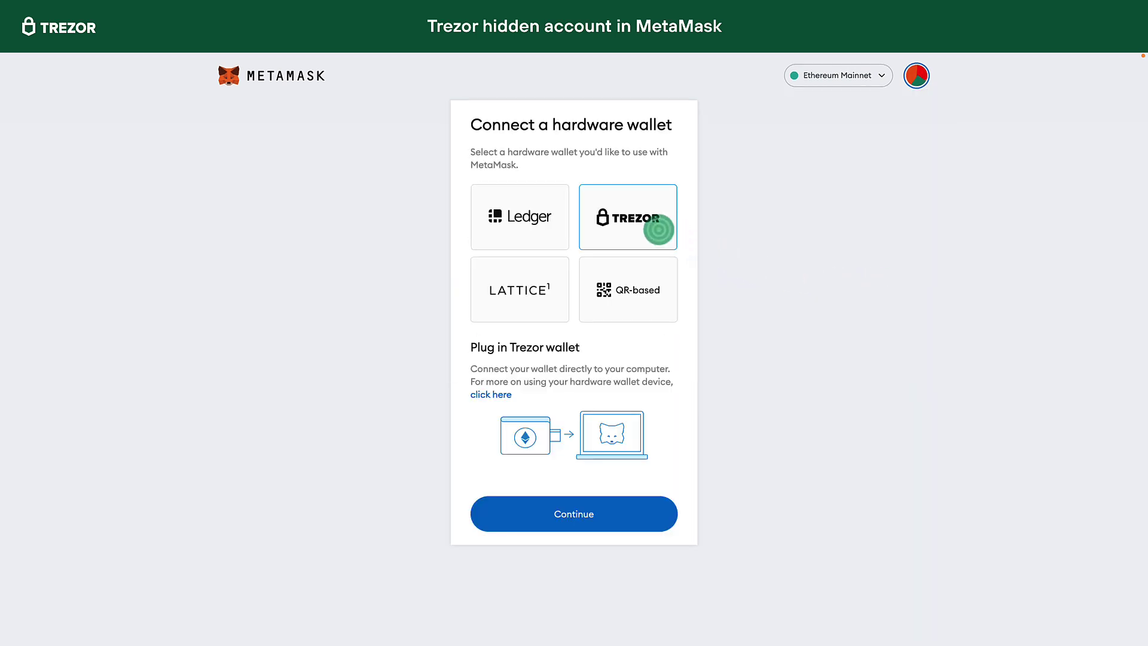
left_click(649, 506)
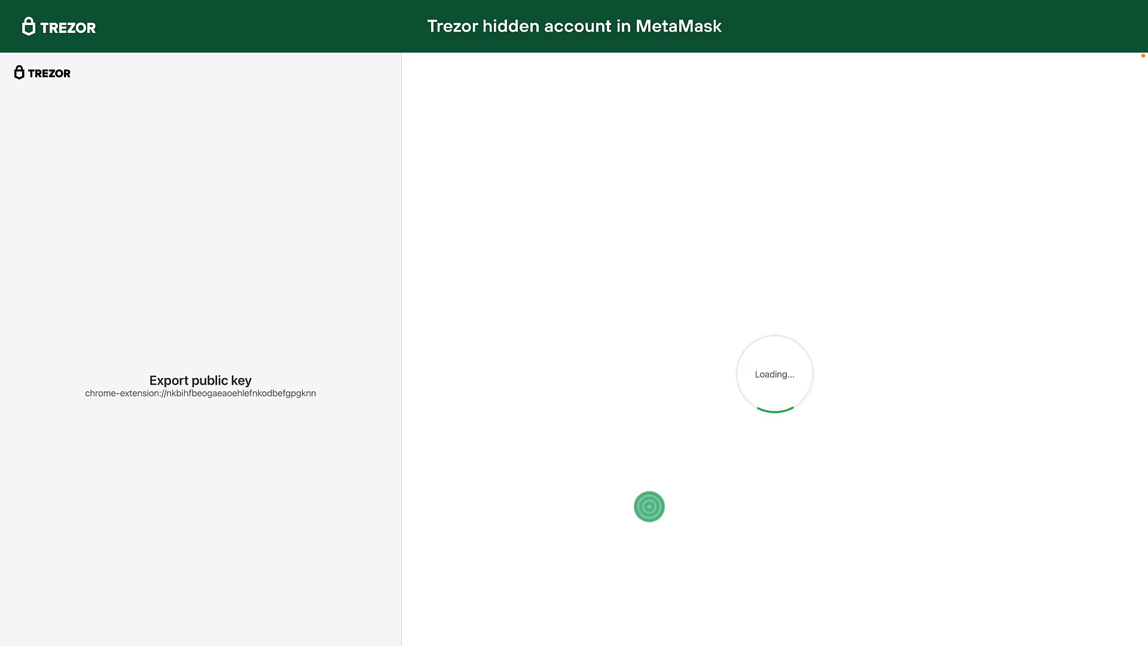
Step: Allow public-key export on the Trezor and enter the hidden-wallet passphrase
left_click(692, 462)
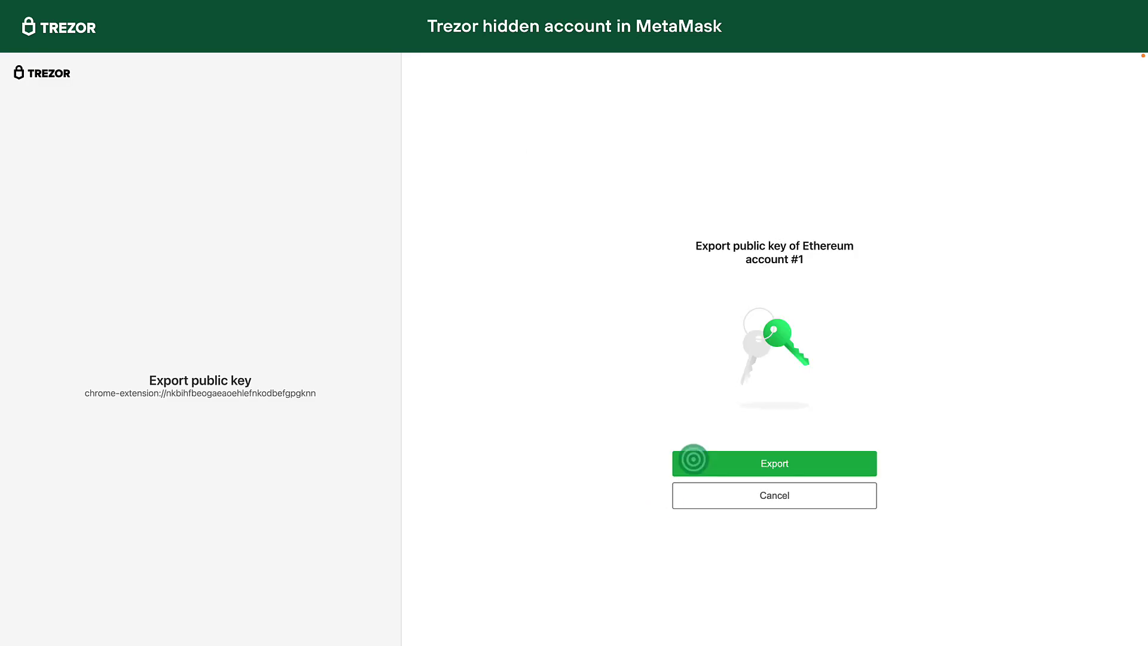
left_click(693, 460)
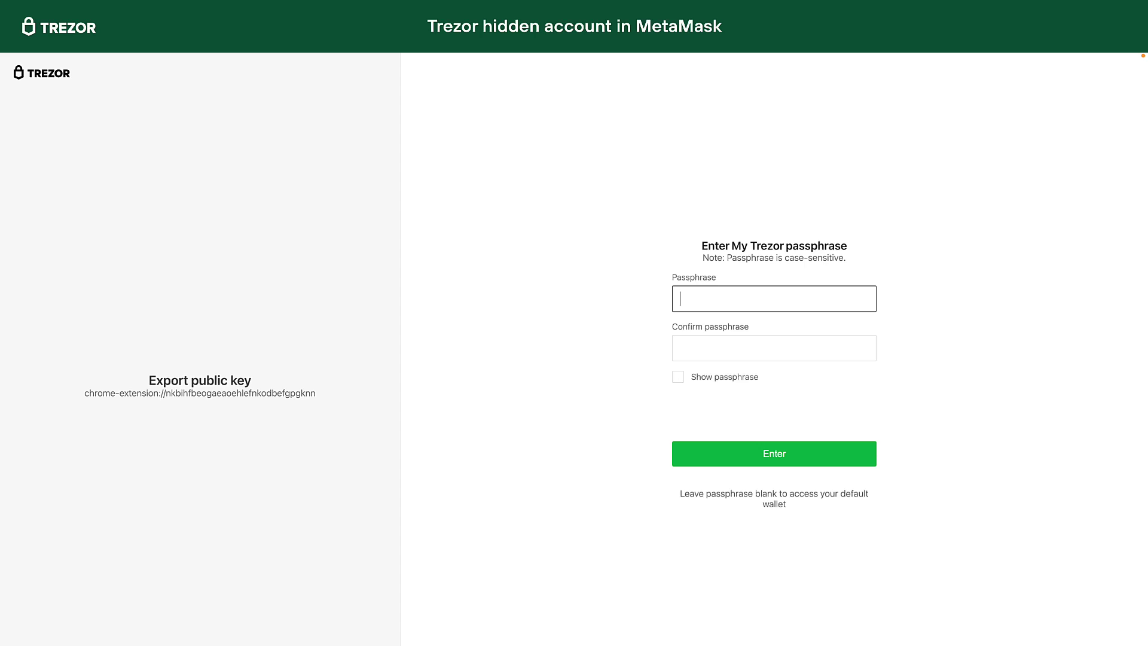
left_click(682, 453)
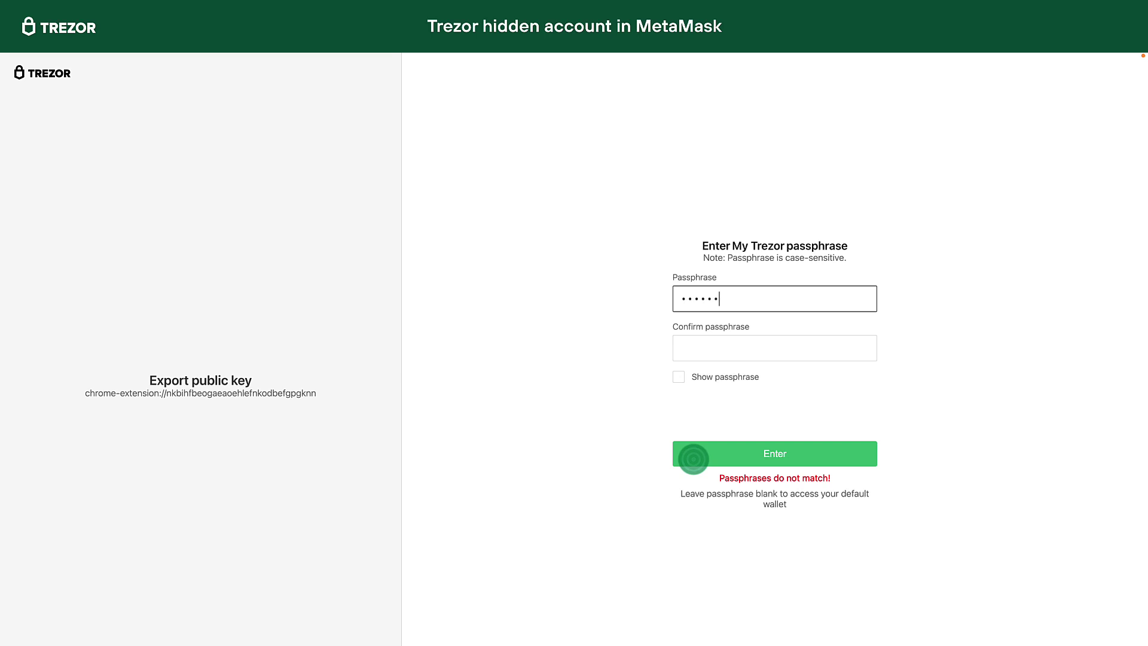
left_click(679, 377)
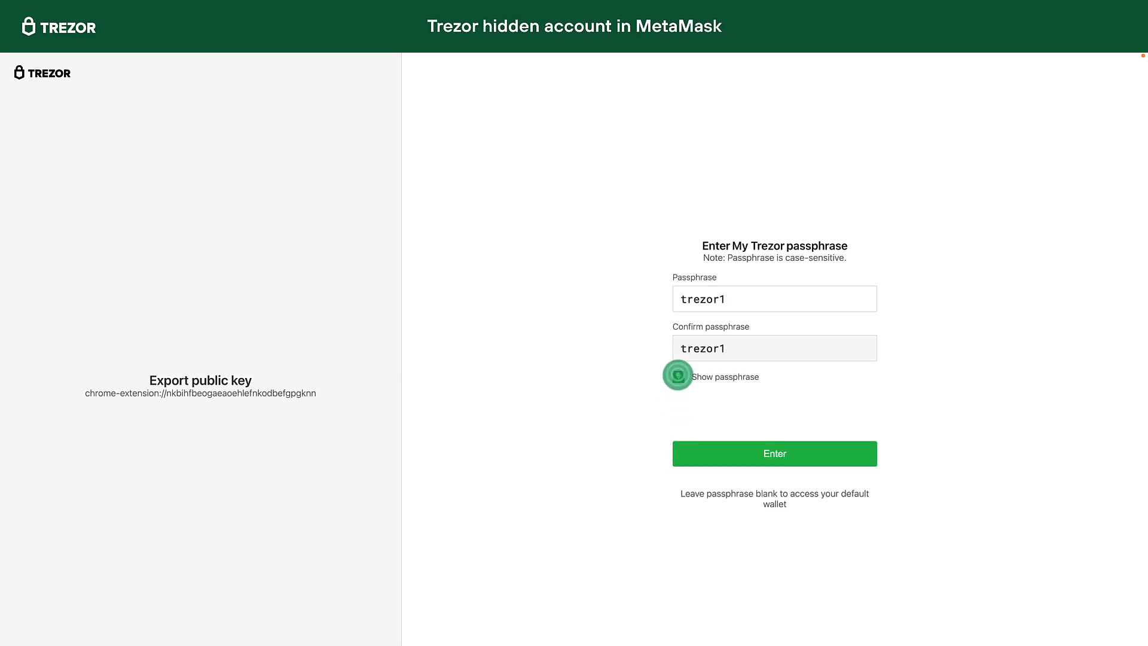
left_click(686, 454)
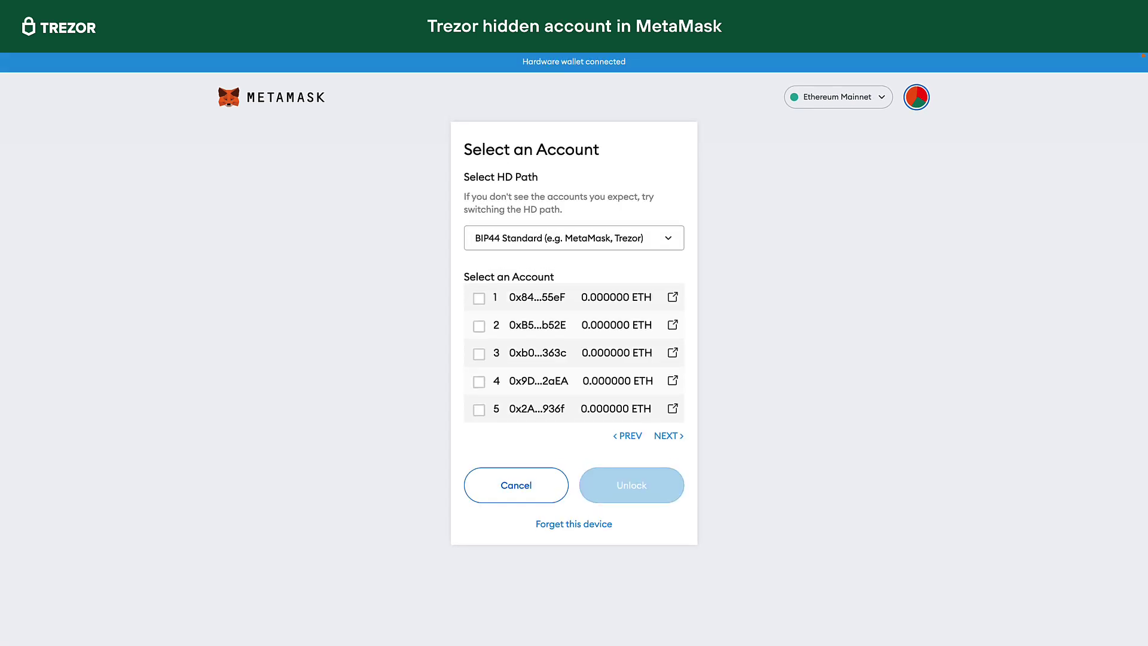
Step: Add the hidden wallet's first account as Trezor 1 and view its enlarged address and QR code
left_click(642, 296)
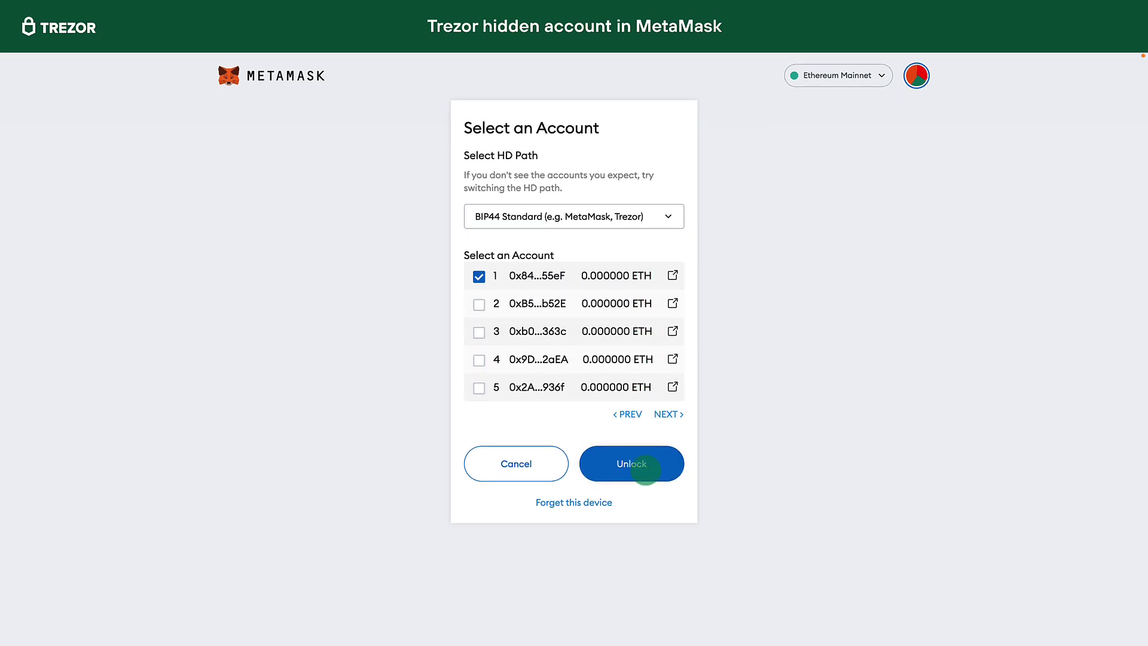
left_click(645, 470)
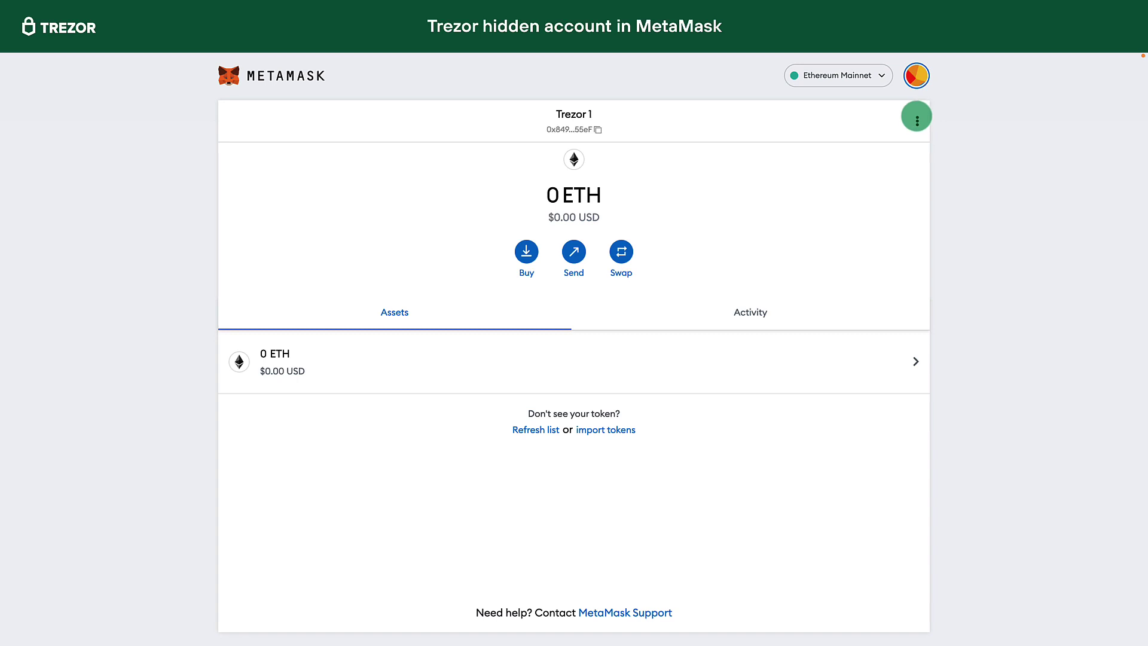
left_click(918, 119)
left_click(908, 185)
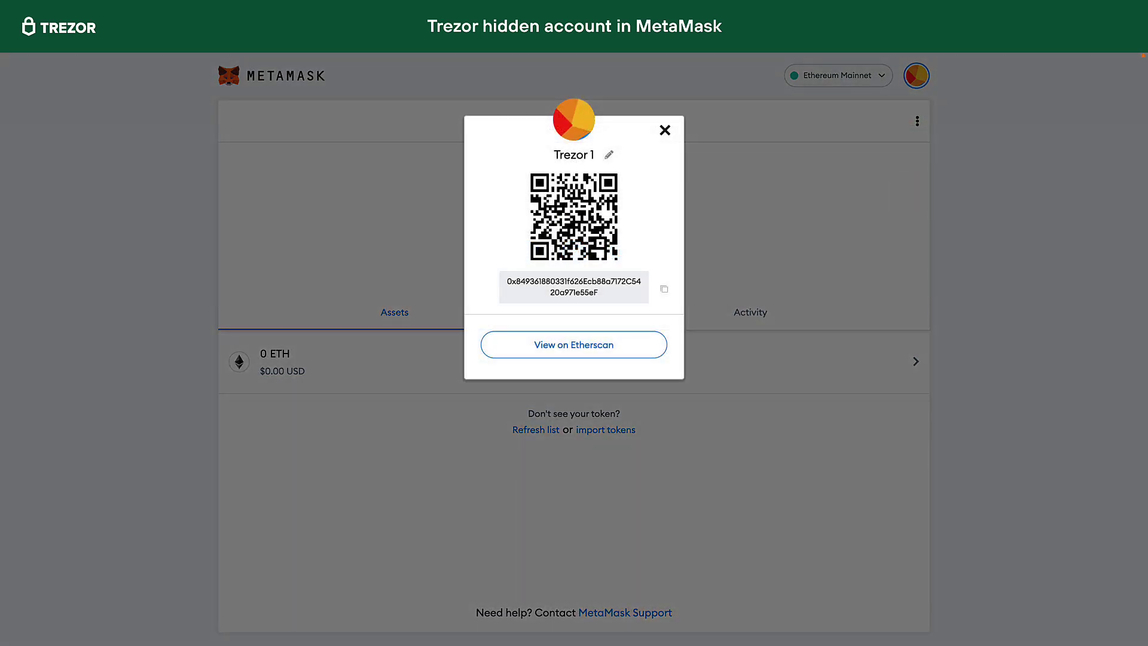
key("ctrl+plus")
key("ctrl+plus")
key("ctrl+plus")
key("ctrl+plus")
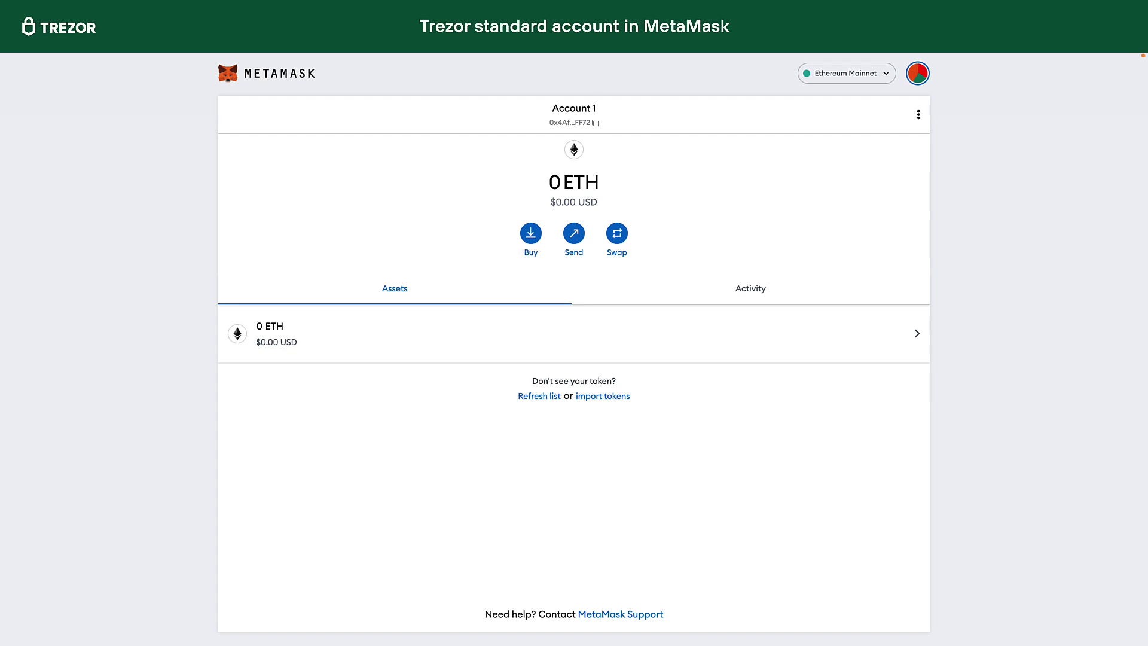
Step: Reconnect the Trezor, export its public key, and continue to the standard wallet without a passphrase
left_click(918, 73)
left_click(870, 293)
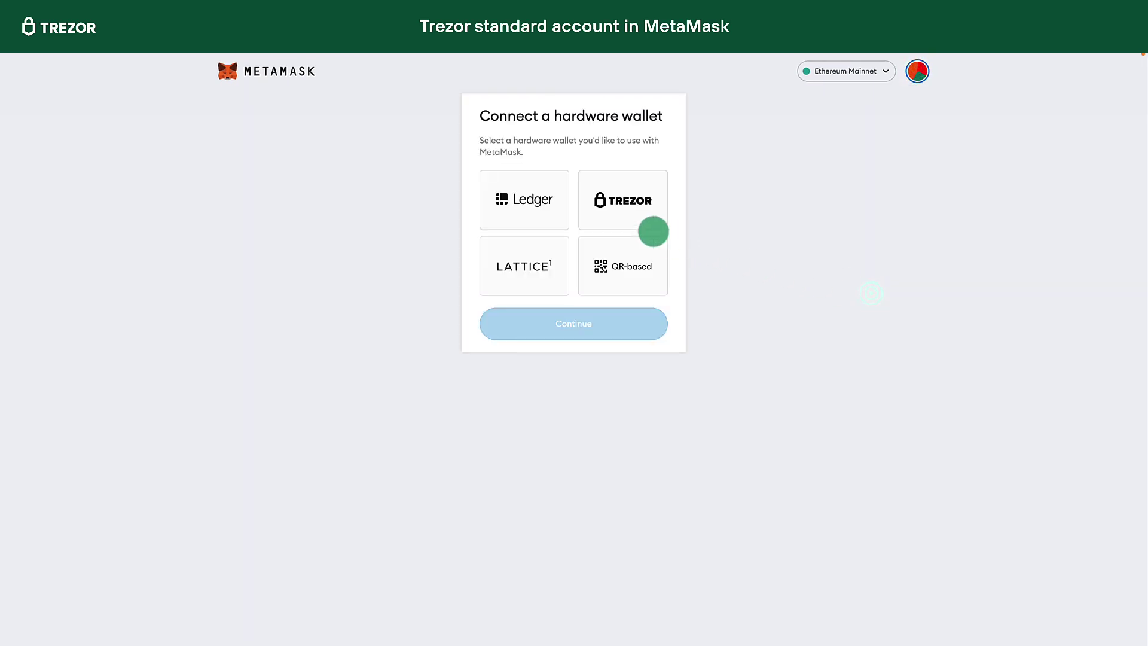
left_click(641, 221)
left_click(622, 468)
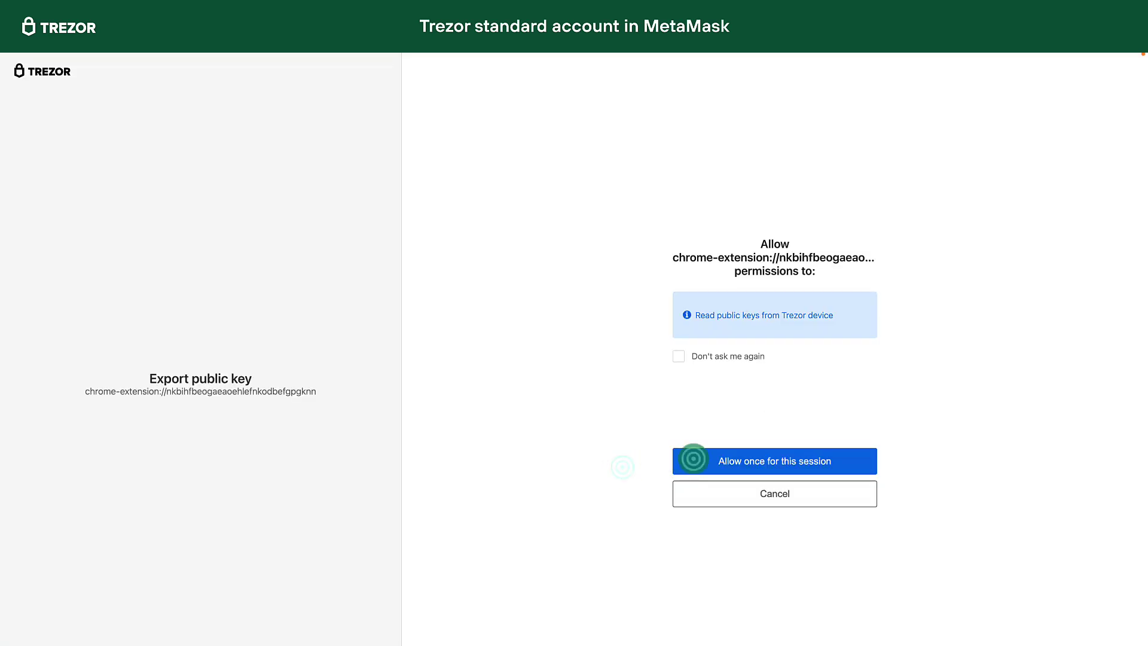
left_click(694, 459)
left_click(694, 459)
left_click(694, 458)
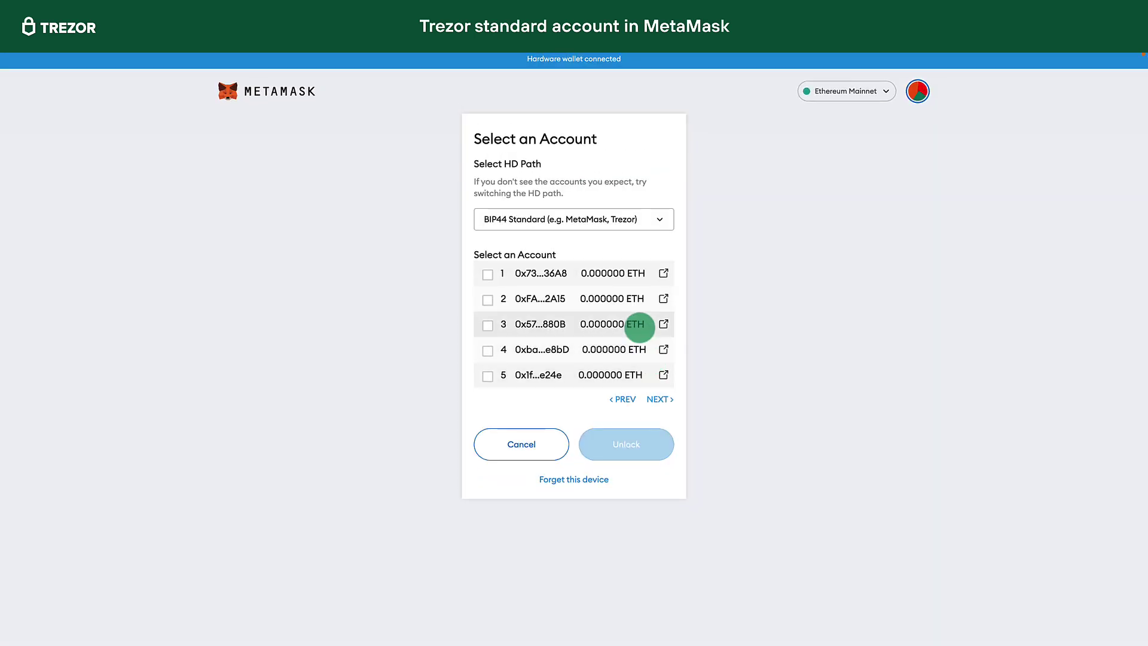
Step: Add the standard wallet's first account as Trezor 1 and view its enlarged address and QR code
left_click(636, 274)
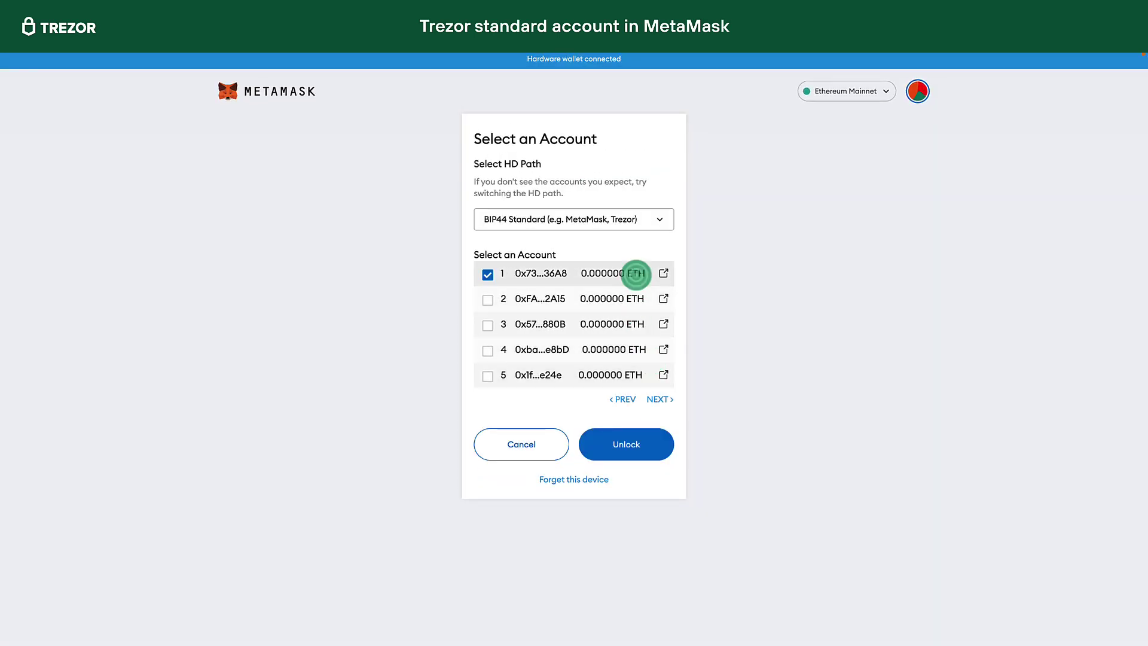
left_click(639, 443)
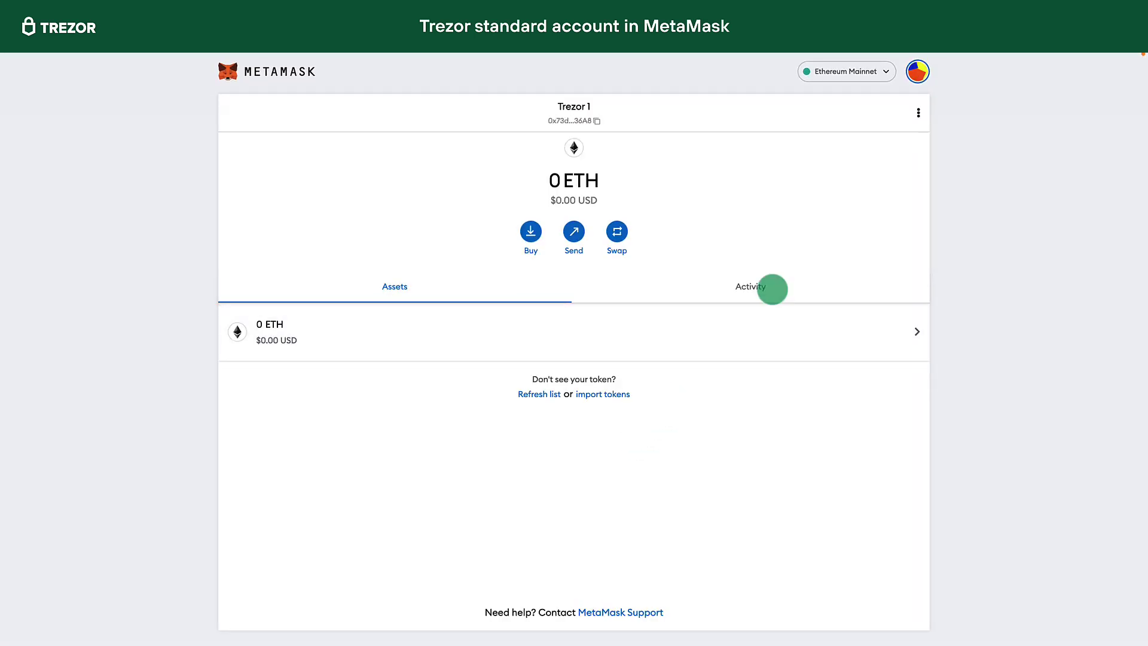
left_click(918, 113)
left_click(908, 173)
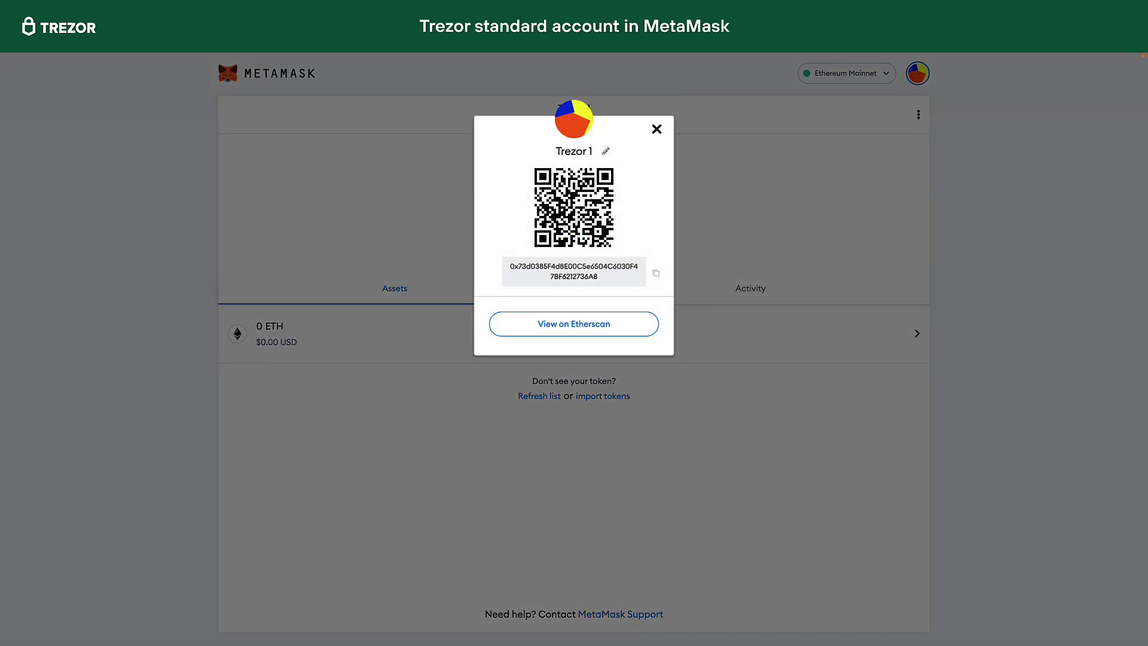
key("ctrl+plus")
key("ctrl+plus")
key("ctrl+plus")
key("ctrl+plus")
key("ctrl+plus")
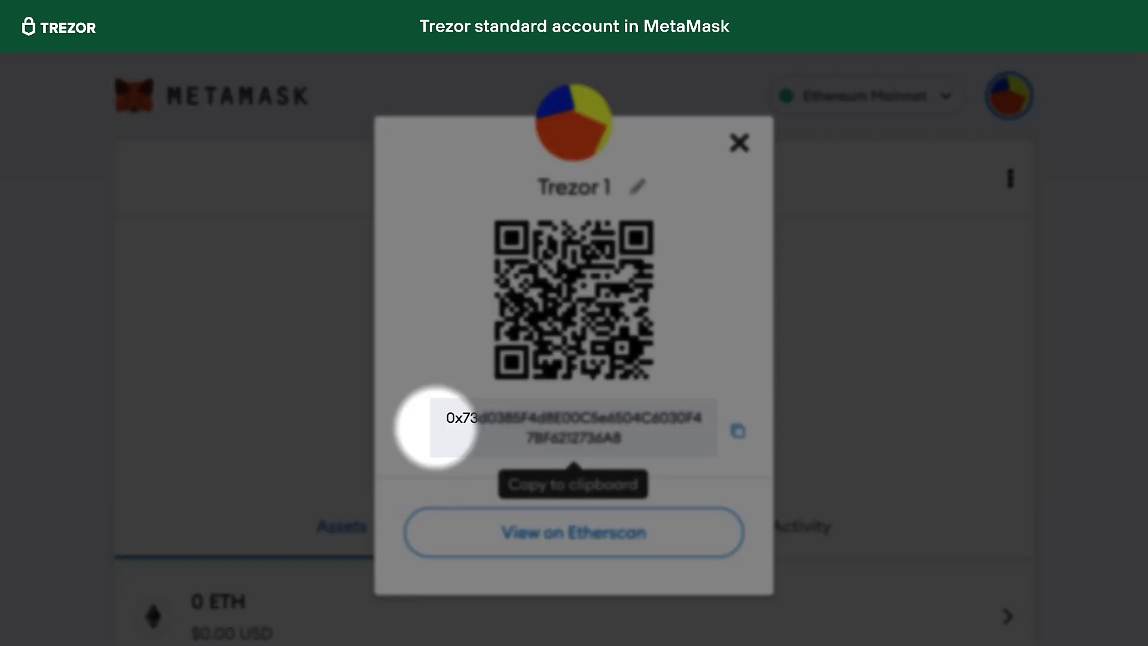